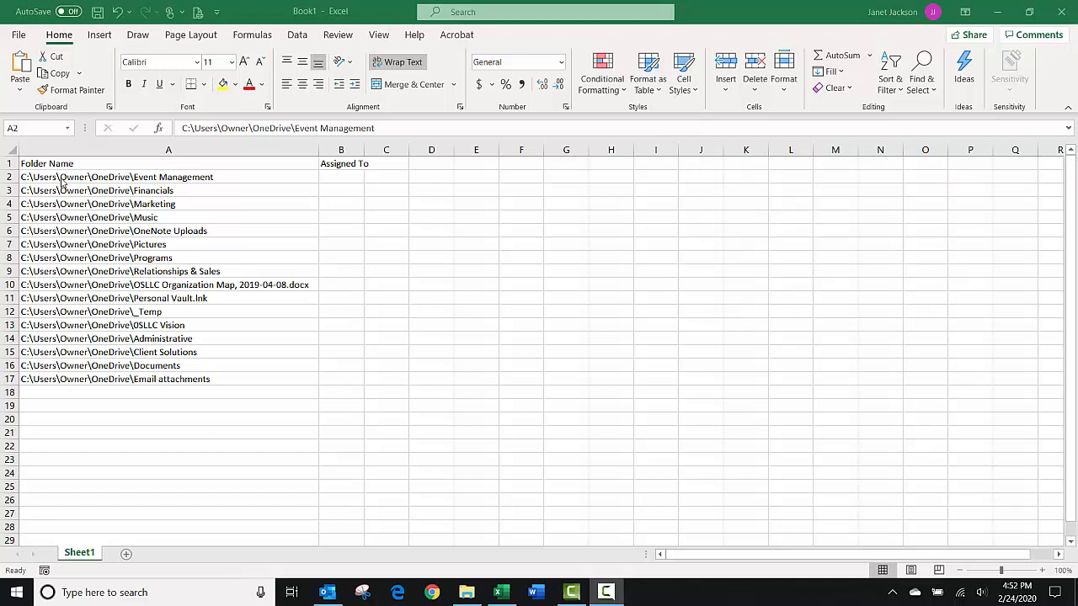
- Replace the header in B1 with "Folder Name" and change the header in A1 to "Folder Path"
{"action": "left_click", "coordinate": [335, 167]}
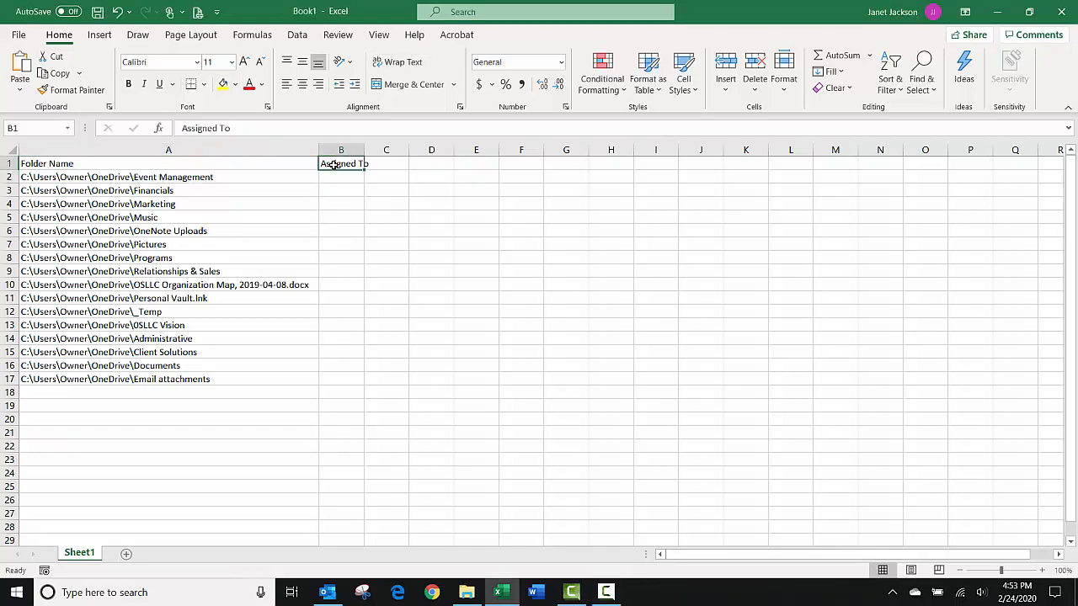
{"action": "key", "text": "Delete"}
{"action": "type", "text": "Folder Name"}
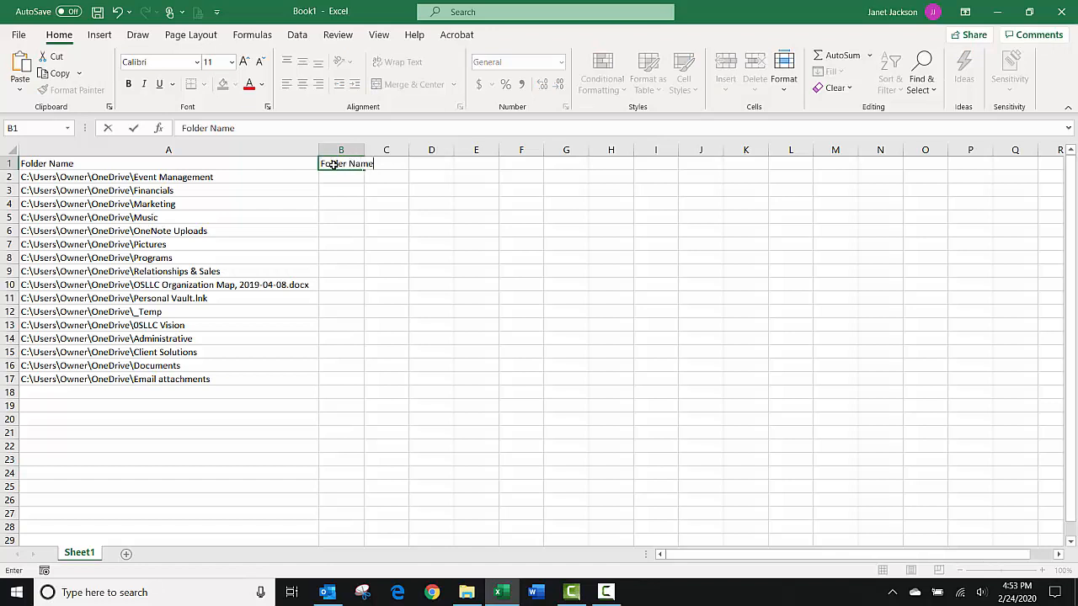
{"action": "key", "text": "Left"}
{"action": "type", "text": "Folder "}
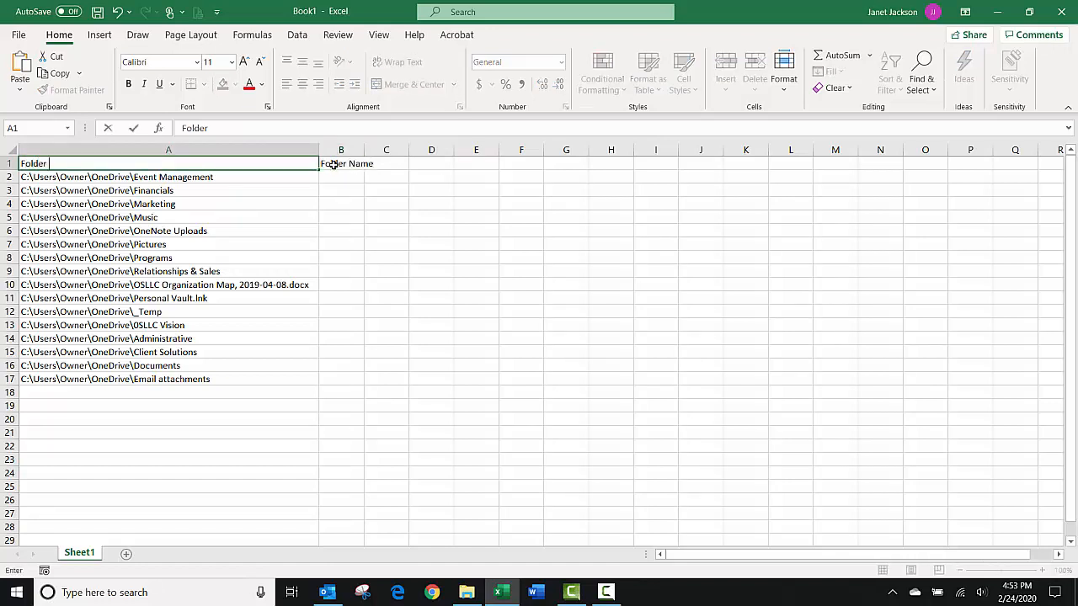
{"action": "type", "text": "Path"}
{"action": "key", "text": "Return"}
- Enter "Event Management" in B2 and "Financials" in B3, and accept the Flash Fill suggestion for the remaining folder names
{"action": "left_click", "coordinate": [333, 179]}
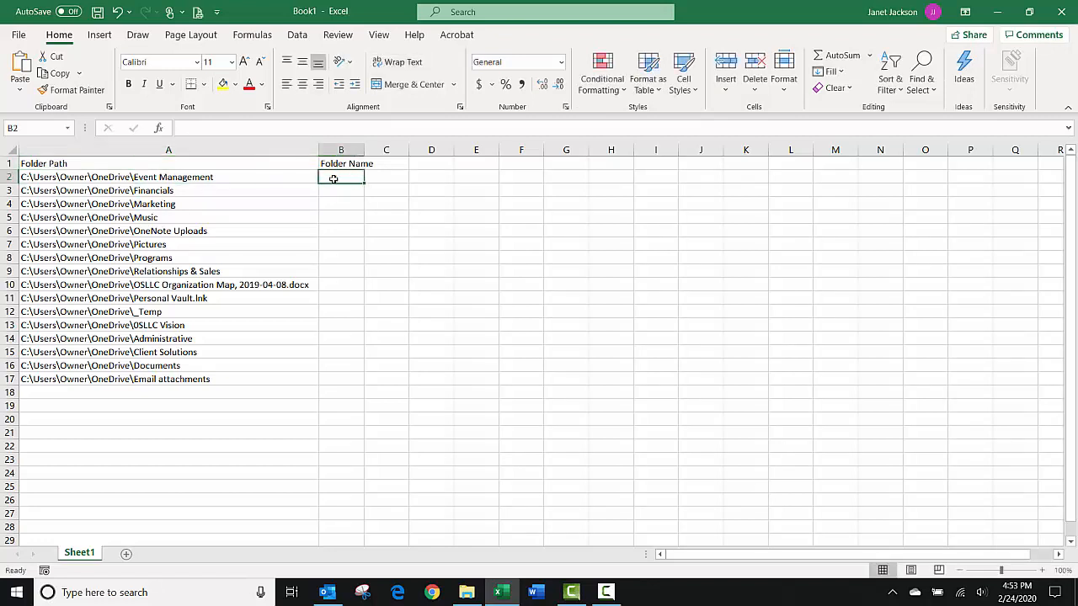
{"action": "type", "text": "Event"}
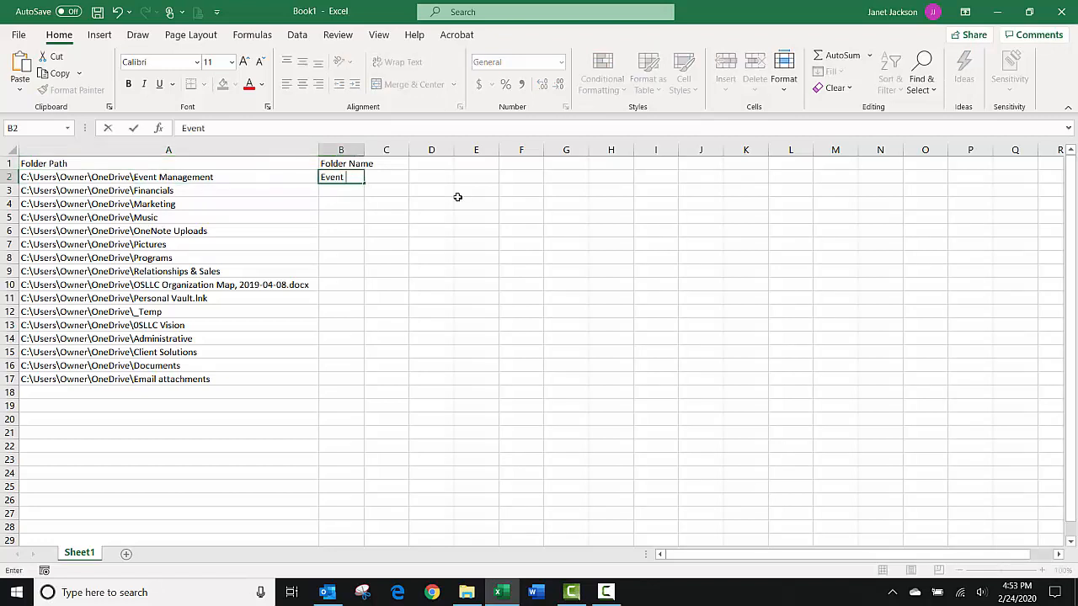
{"action": "type", "text": " Management"}
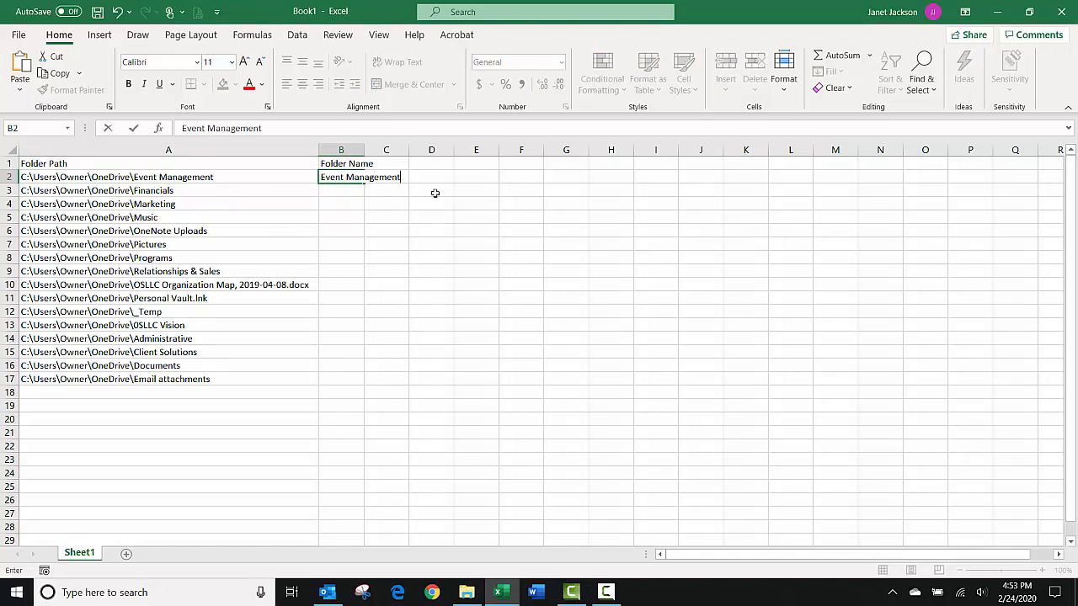
{"action": "key", "text": "Return"}
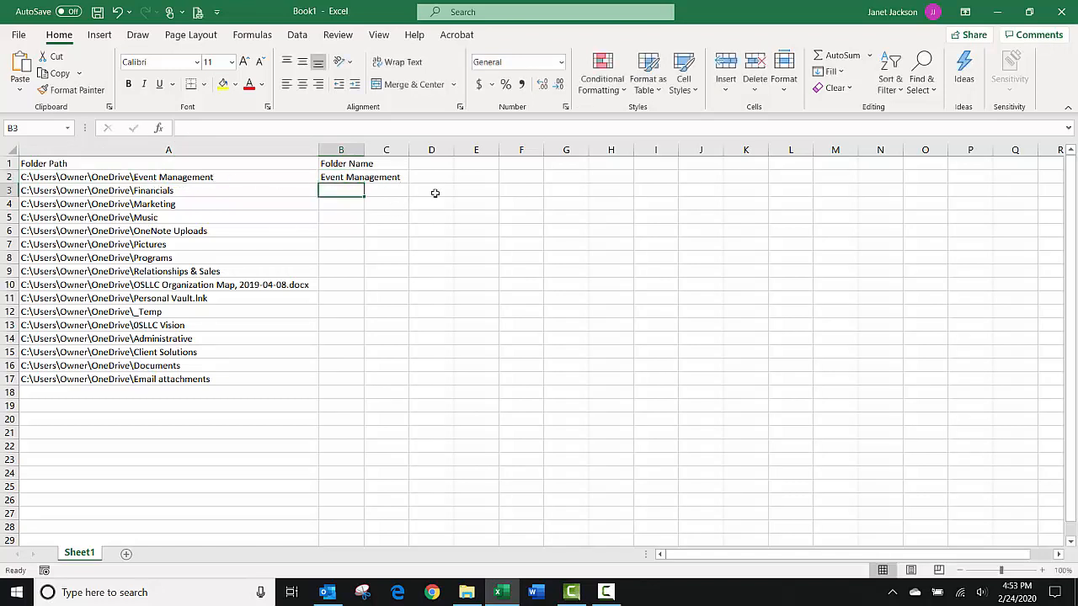
{"action": "type", "text": "Financials"}
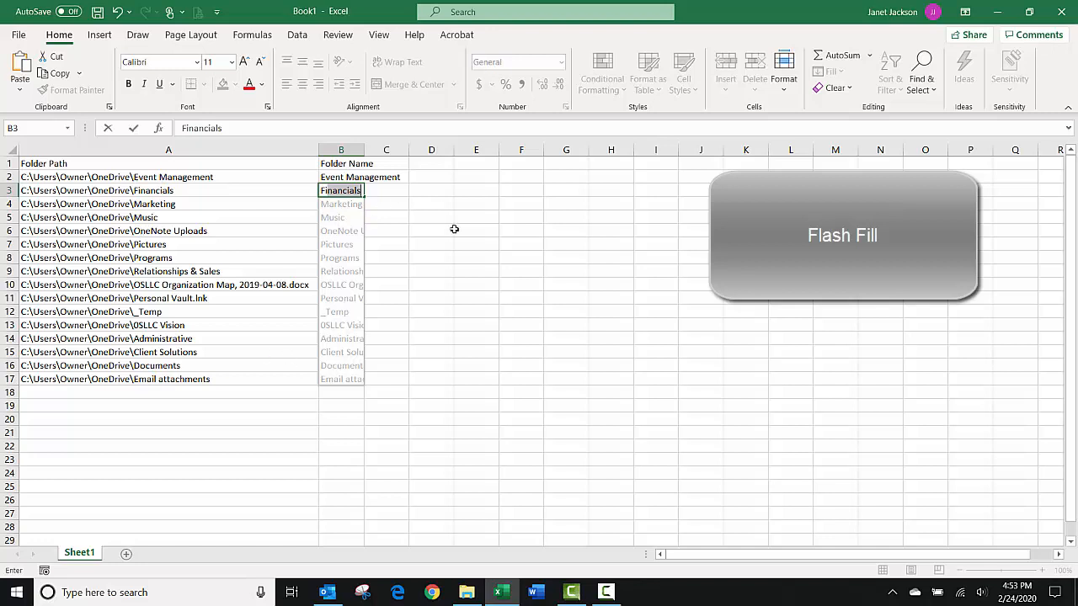
{"action": "key", "text": "Return"}
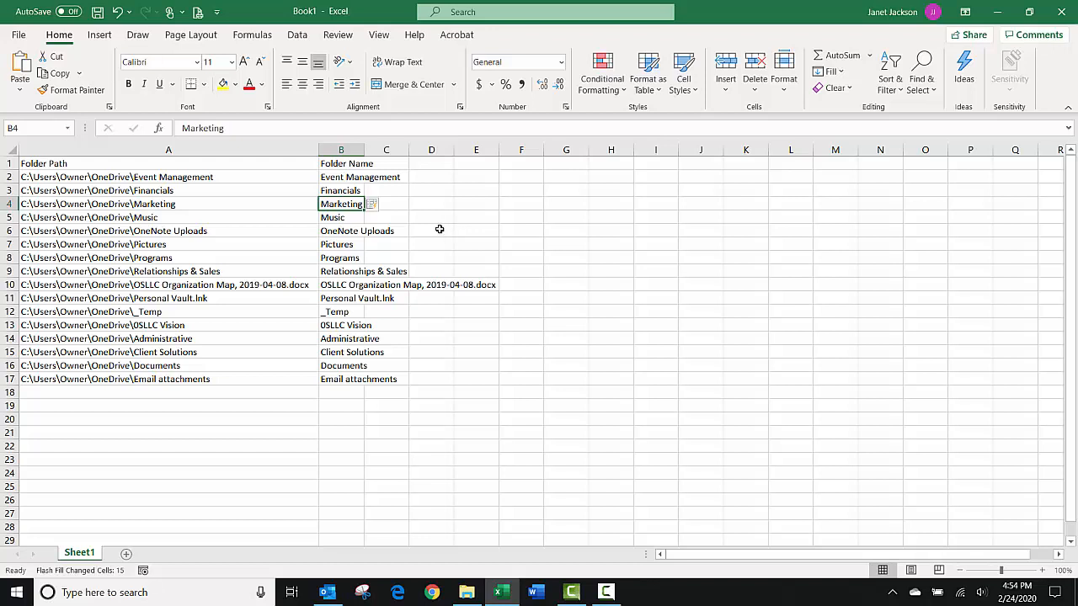
- Clear the contents of column B and start Text to Columns on column A with the data treated as Delimited
{"action": "left_click", "coordinate": [340, 150]}
{"action": "key", "text": "Delete"}
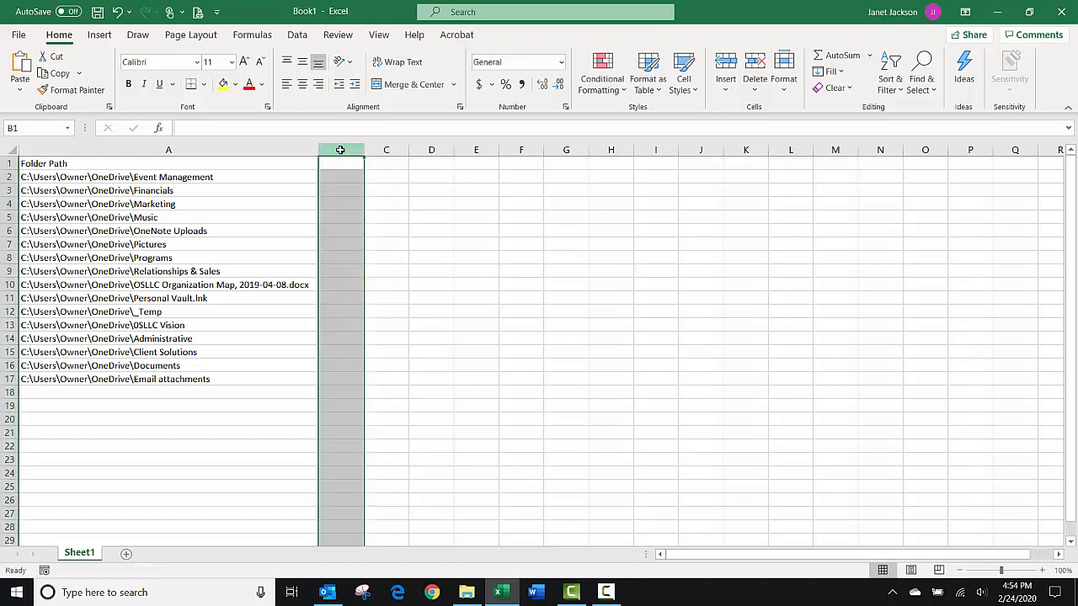
{"action": "left_click", "coordinate": [179, 152]}
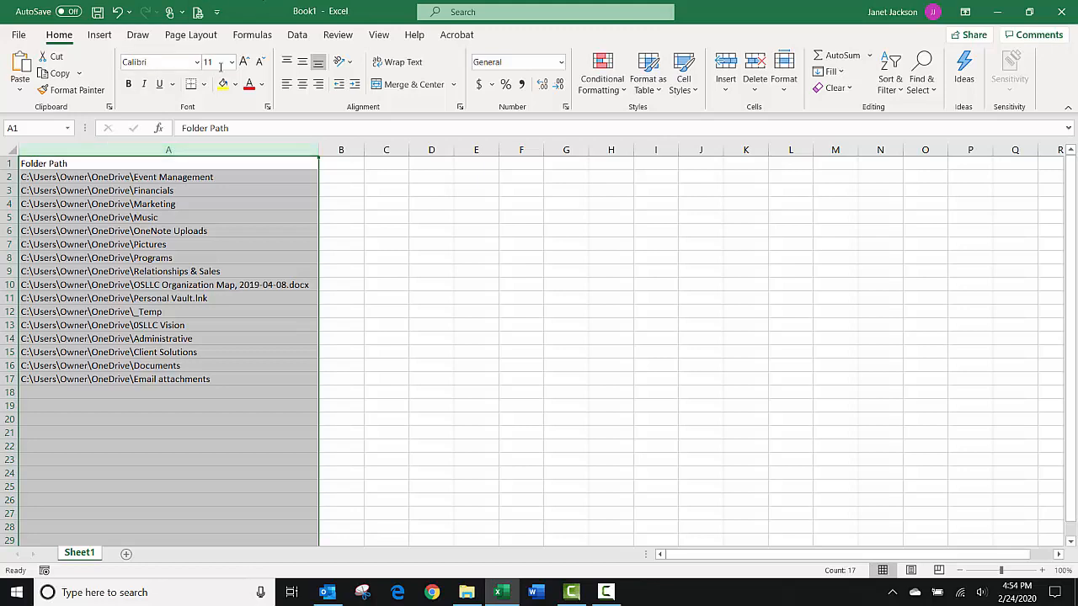
{"action": "left_click", "coordinate": [295, 38]}
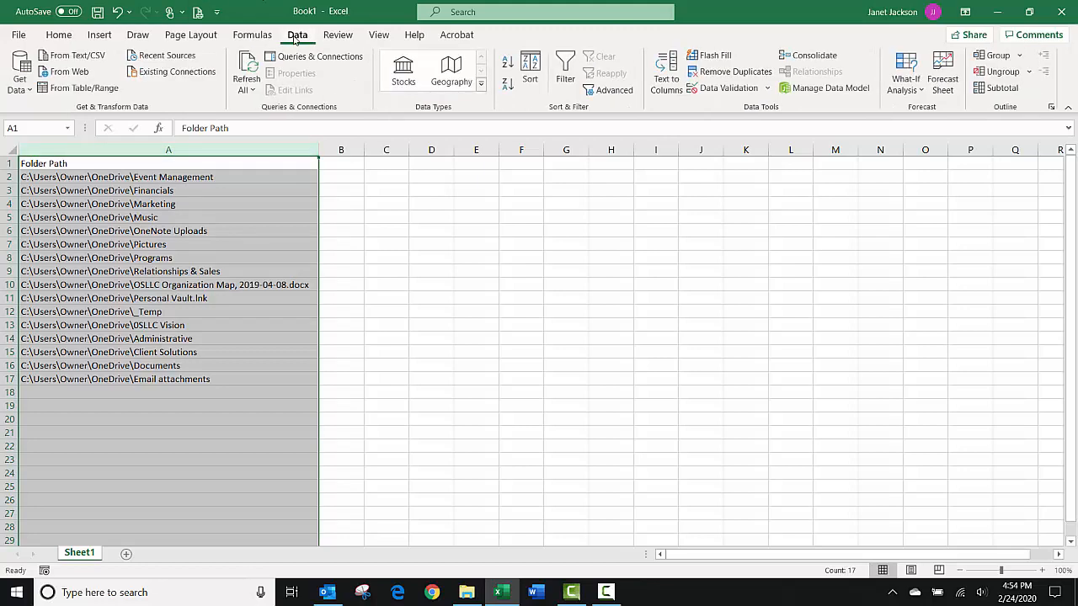
{"action": "left_click", "coordinate": [660, 82]}
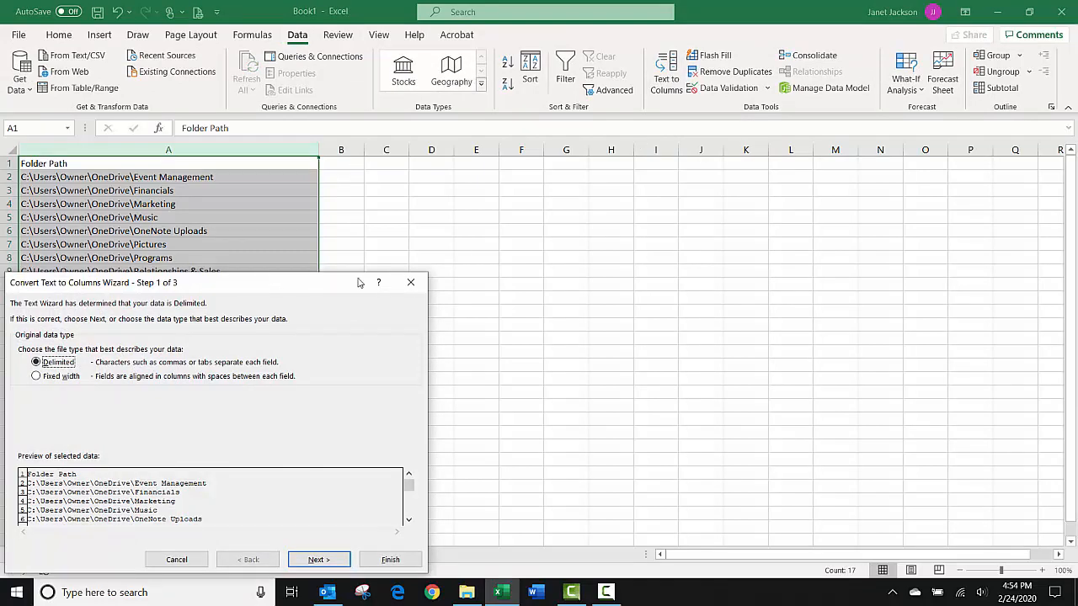
{"action": "left_click_drag", "start_coordinate": [358, 283], "coordinate": [726, 178]}
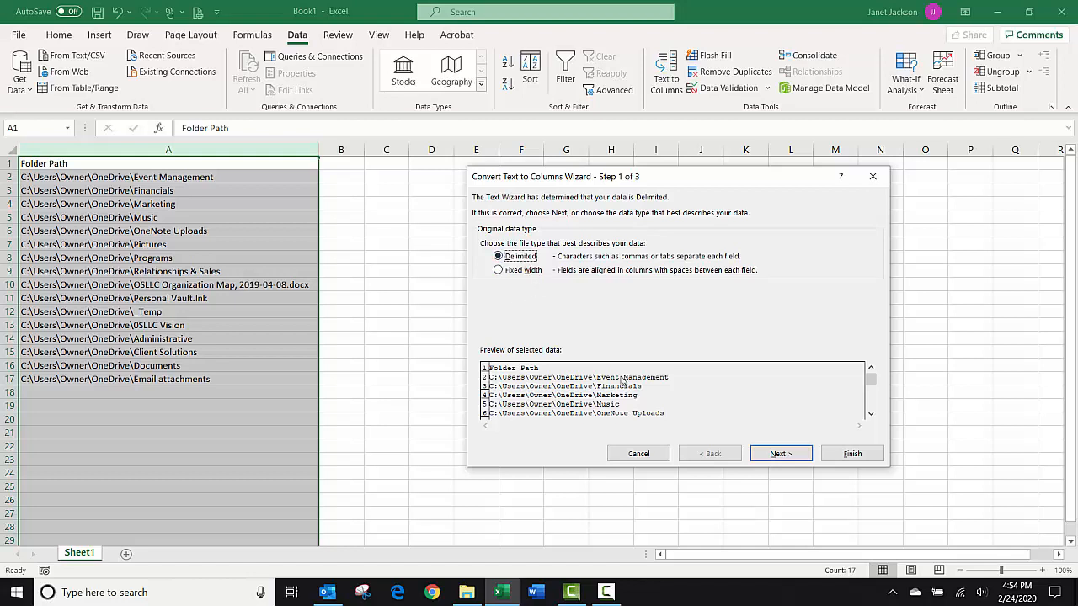
{"action": "left_click", "coordinate": [791, 457]}
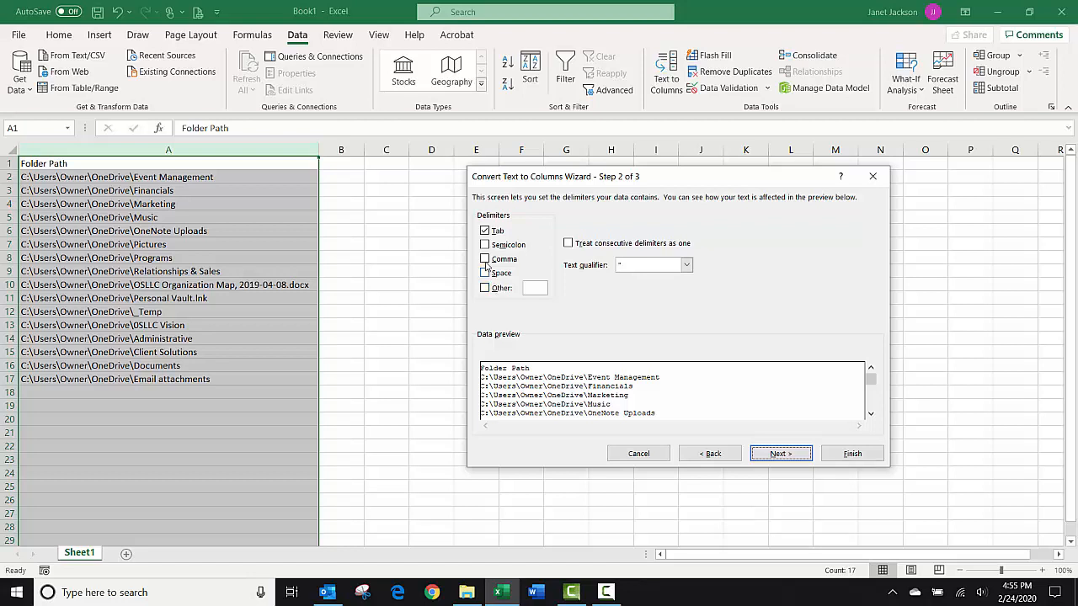
- Use only a backslash as the custom delimiter, with Tab switched off, and complete the split in General format starting at A1
{"action": "left_click", "coordinate": [496, 233]}
{"action": "left_click", "coordinate": [486, 289]}
{"action": "type", "text": "\\"}
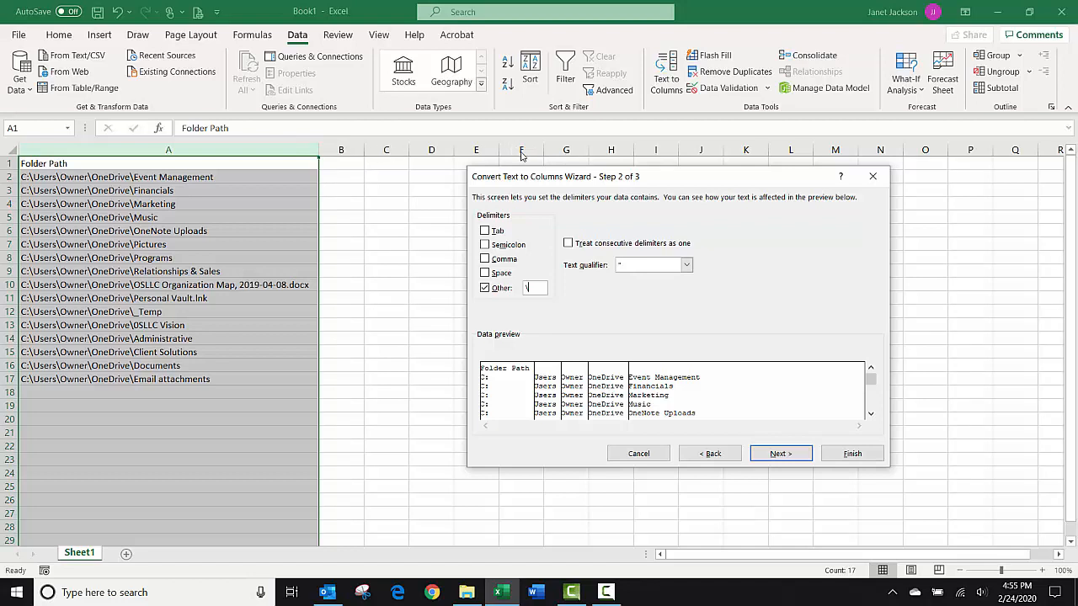
{"action": "left_click", "coordinate": [796, 455]}
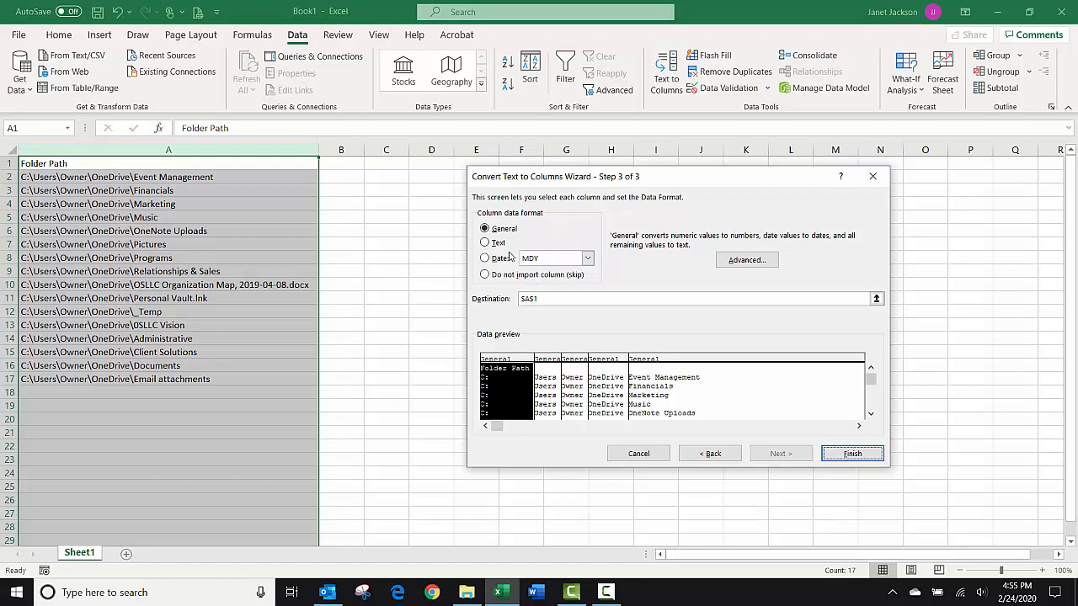
{"action": "left_click", "coordinate": [544, 384]}
{"action": "left_click", "coordinate": [573, 388]}
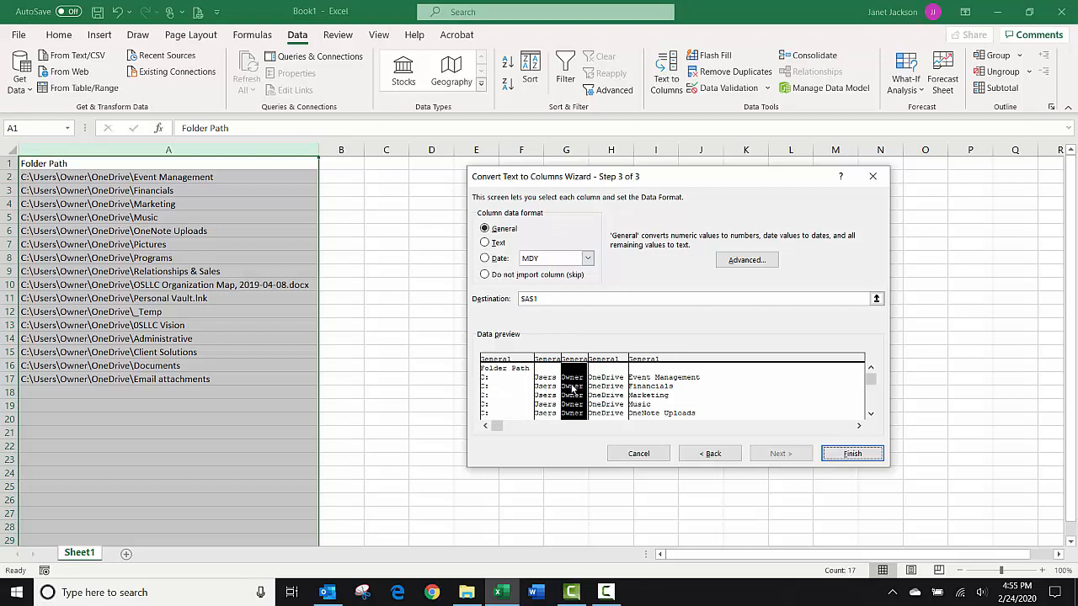
{"action": "left_click", "coordinate": [601, 390]}
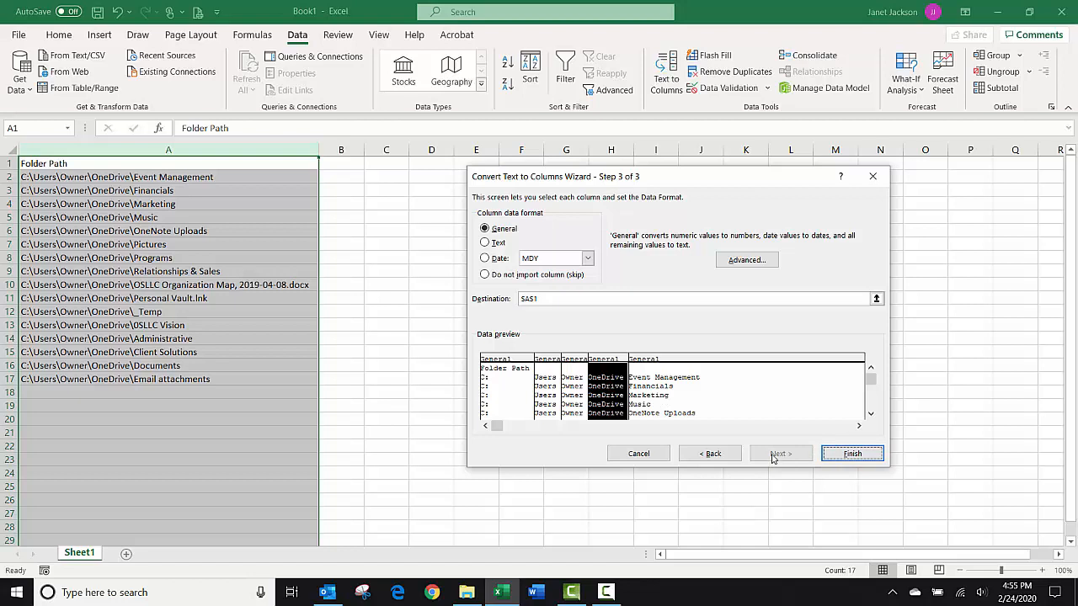
{"action": "left_click", "coordinate": [851, 456]}
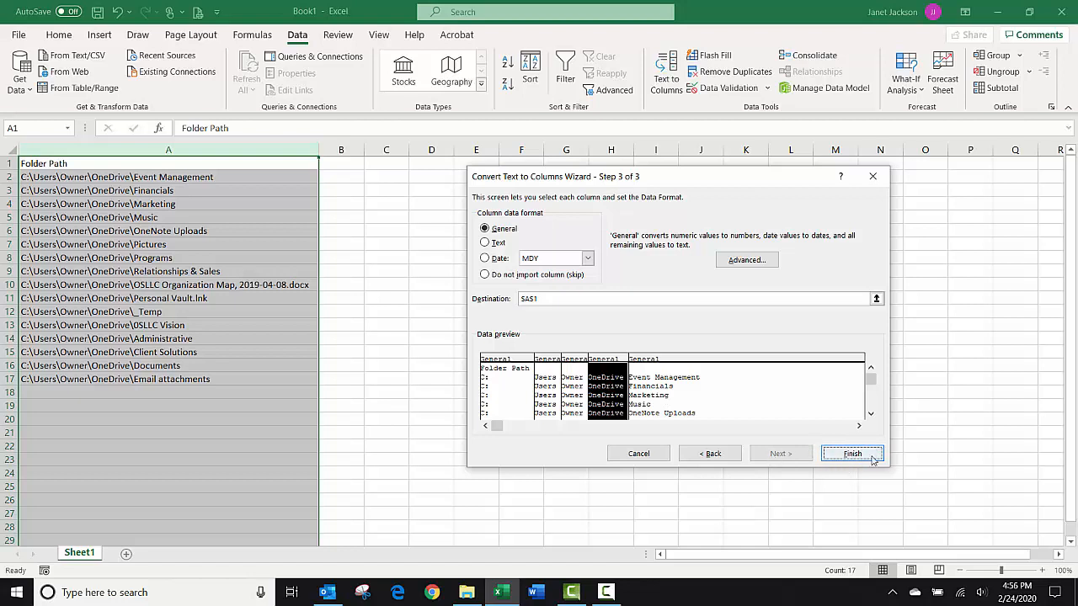
- Fit the width of column E to the folder names it contains
{"action": "left_click", "coordinate": [260, 188]}
{"action": "double_click", "coordinate": [319, 150]}
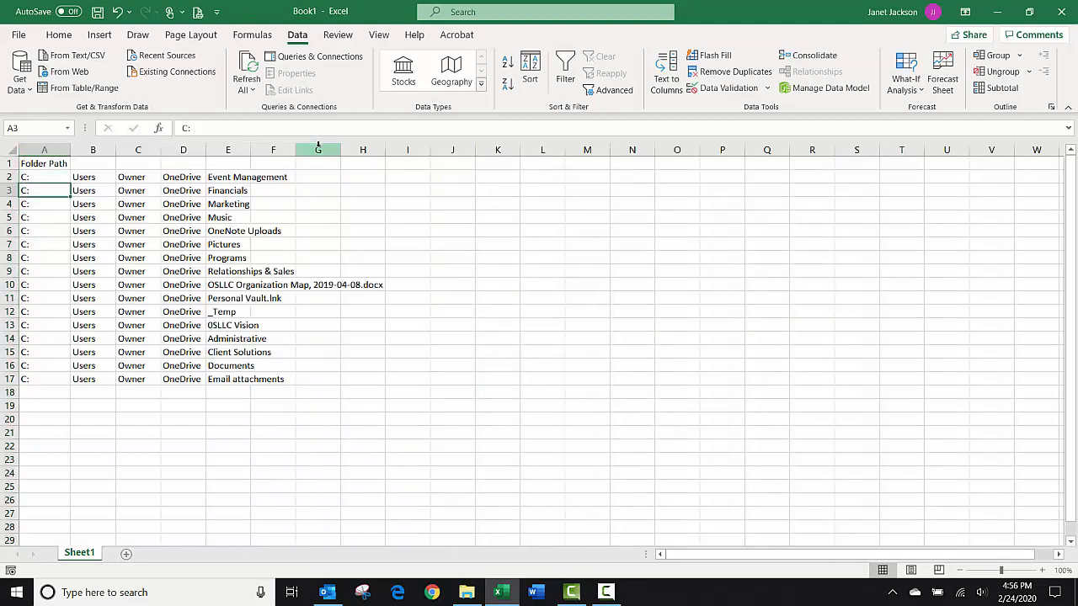
{"action": "double_click", "coordinate": [251, 150]}
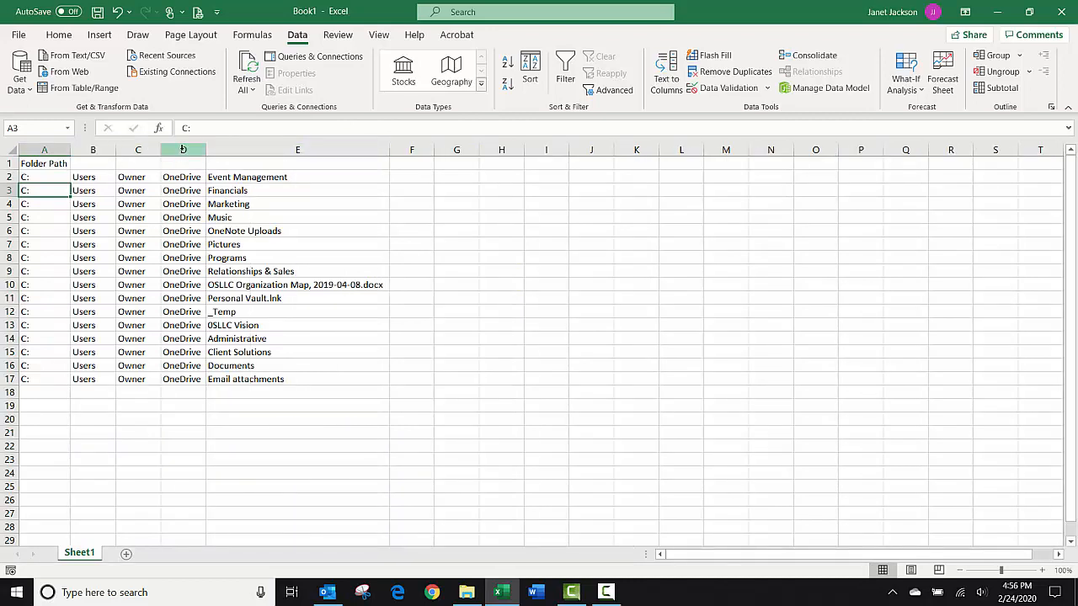
- Delete columns A through D, which hold the unneeded drive, Users, Owner and OneDrive path parts
{"action": "left_click_drag", "start_coordinate": [183, 149], "coordinate": [38, 150]}
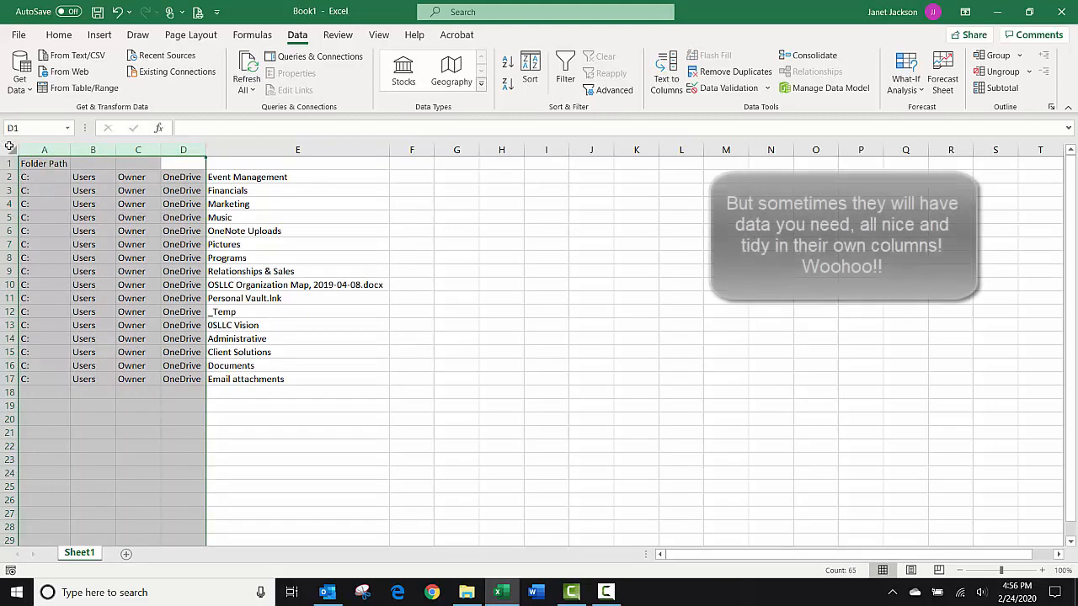
{"action": "right_click", "coordinate": [109, 227]}
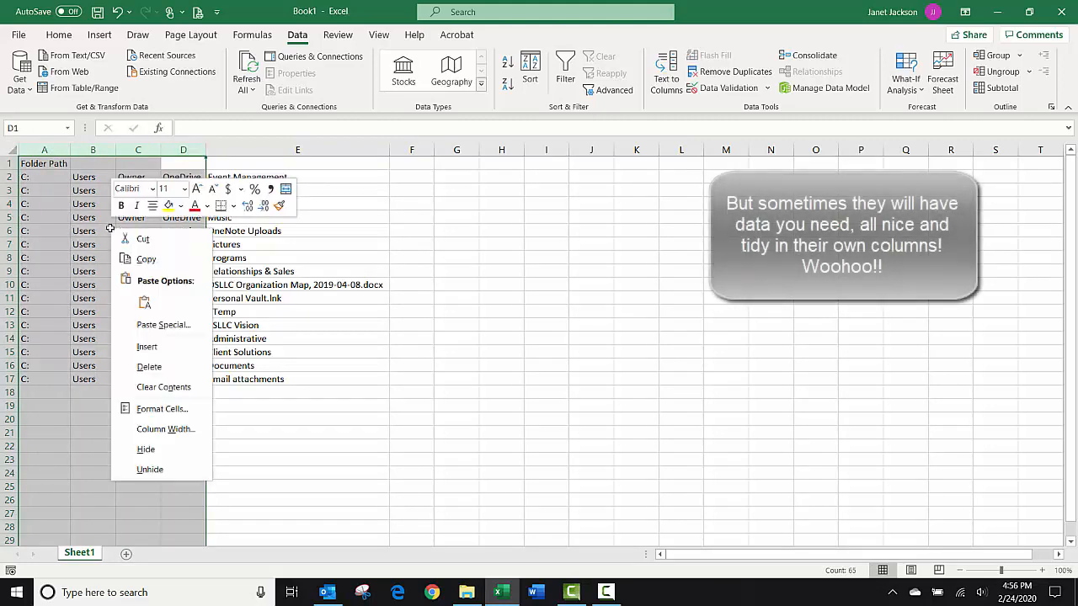
{"action": "left_click", "coordinate": [145, 367]}
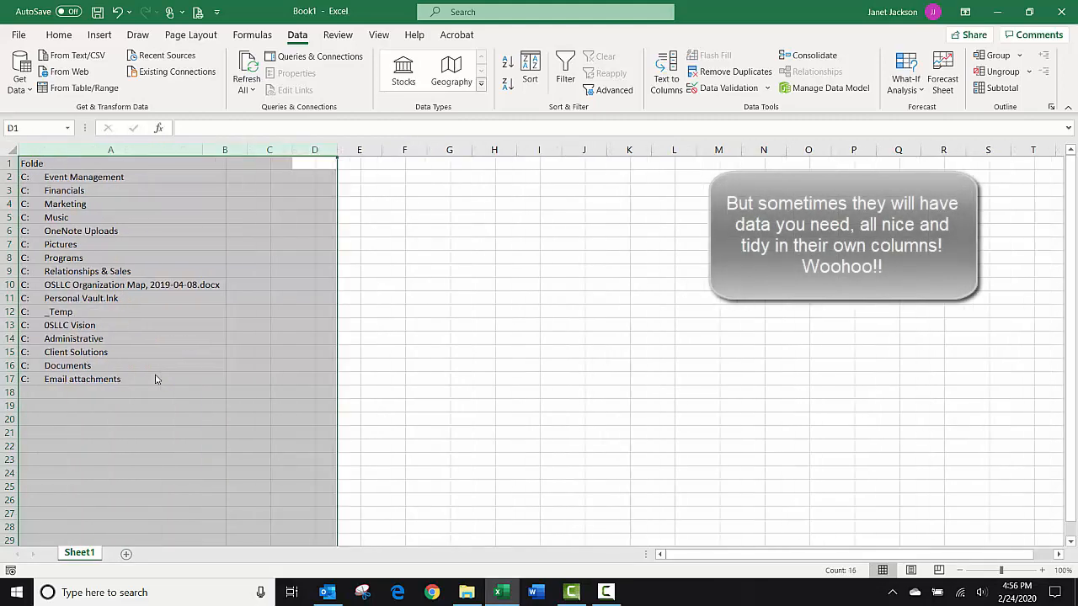
- Enter "Folder Name" as the header in A1 above the list of folder names
{"action": "left_click", "coordinate": [118, 163]}
{"action": "type", "text": "Fol"}
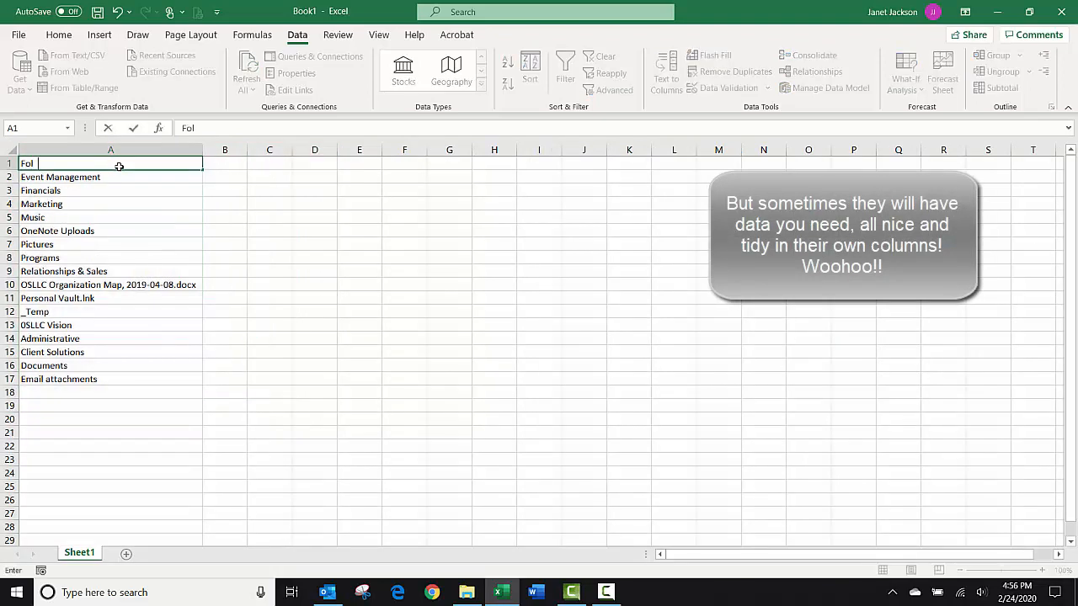
{"action": "type", "text": "der Name"}
{"action": "key", "text": "Return"}
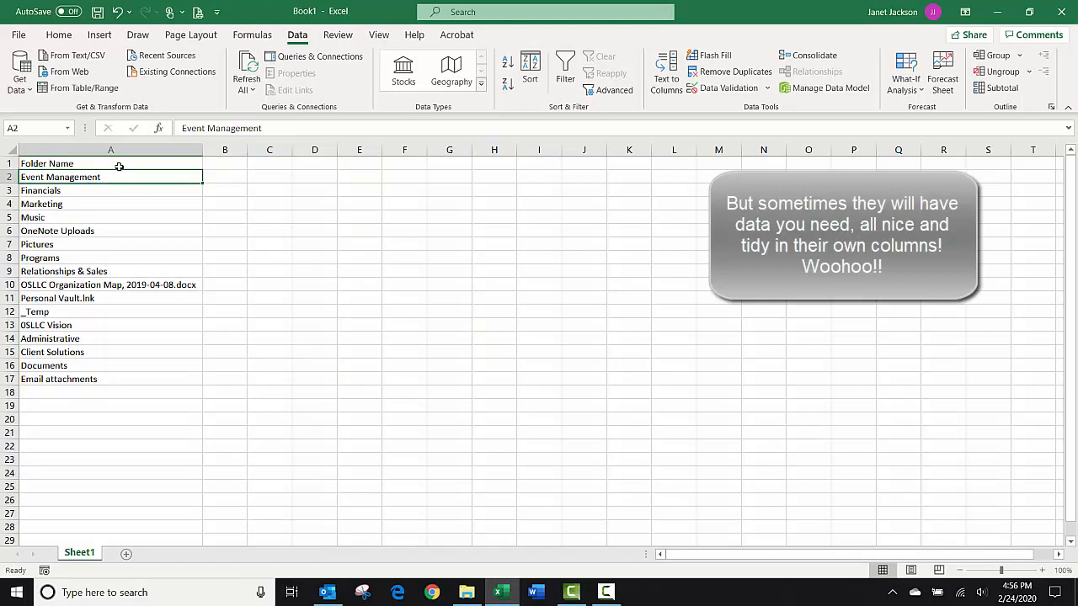